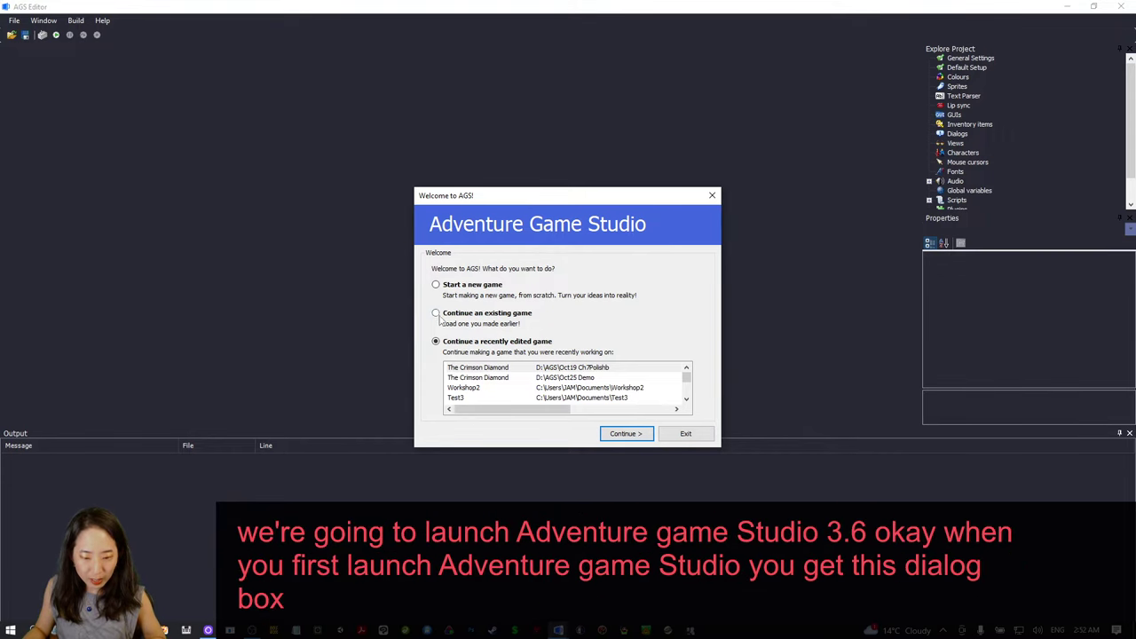
Start a new game in the wizard using the Sierra-style template
click(436, 284)
click(624, 434)
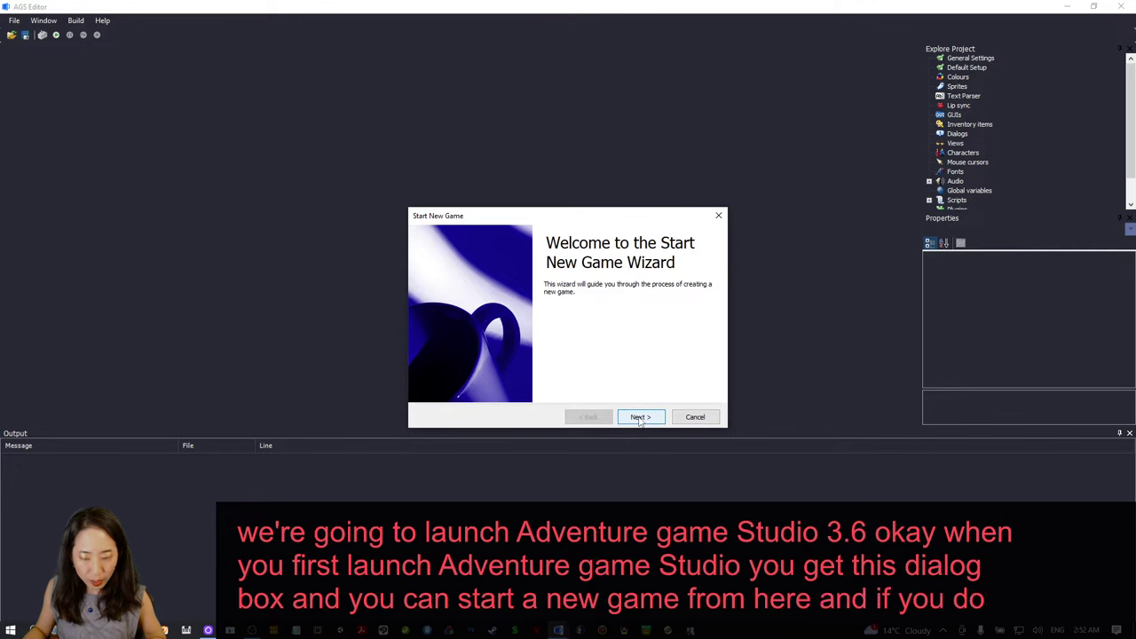
click(639, 417)
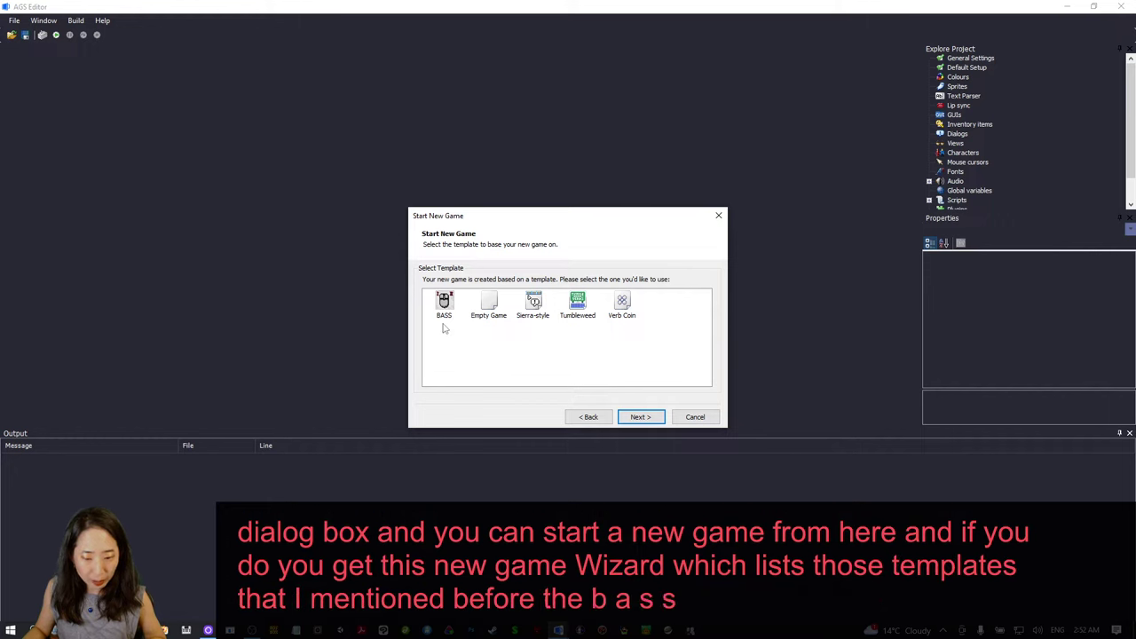
click(490, 308)
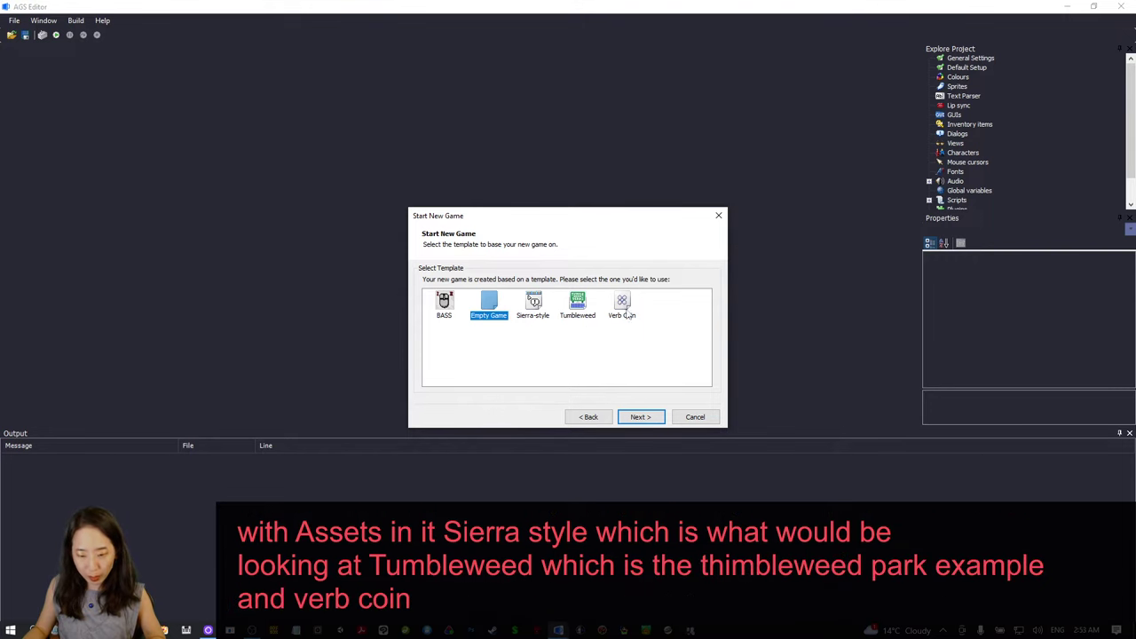
click(534, 304)
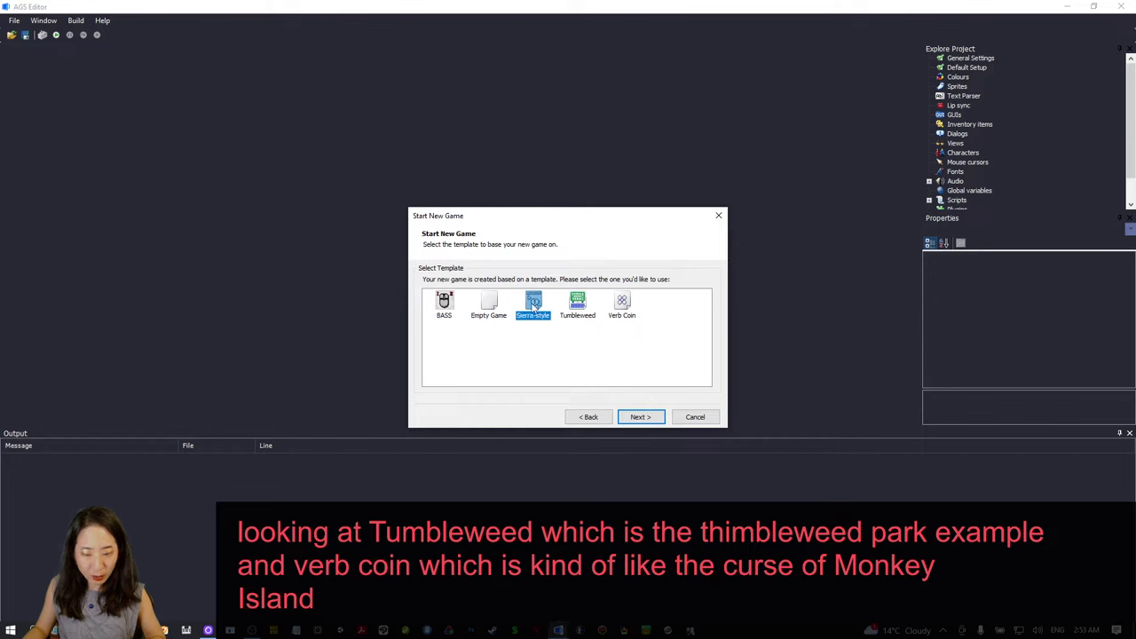
click(643, 417)
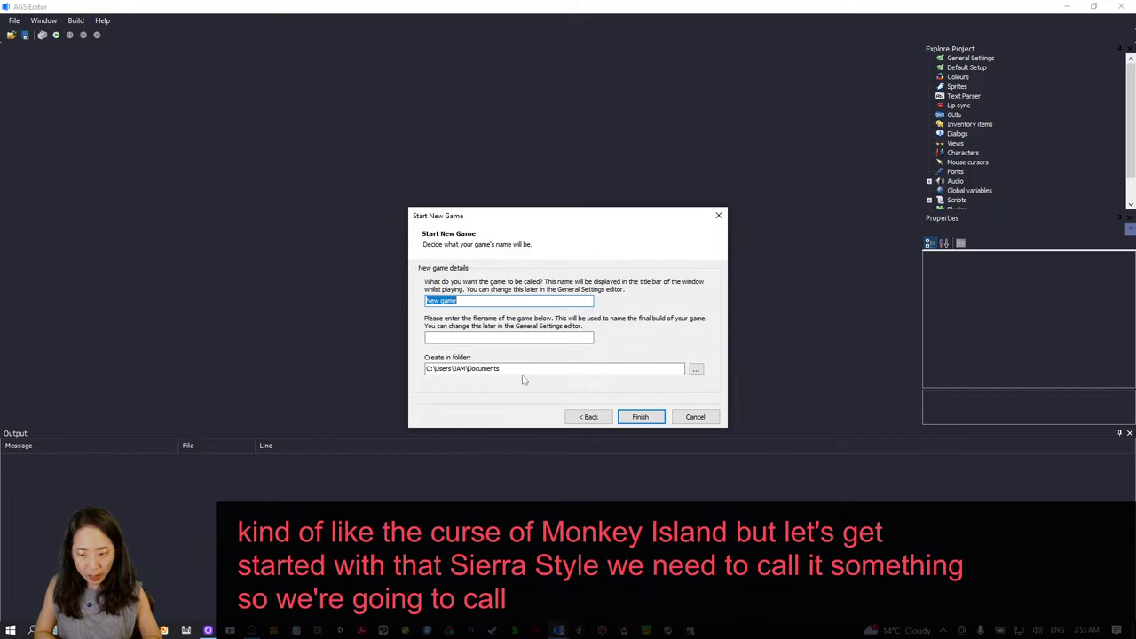
Name the game and its file OurWorkshop and finish creating it
text(OurWorkshop)
key(Tab)
text(OurWorkshop)
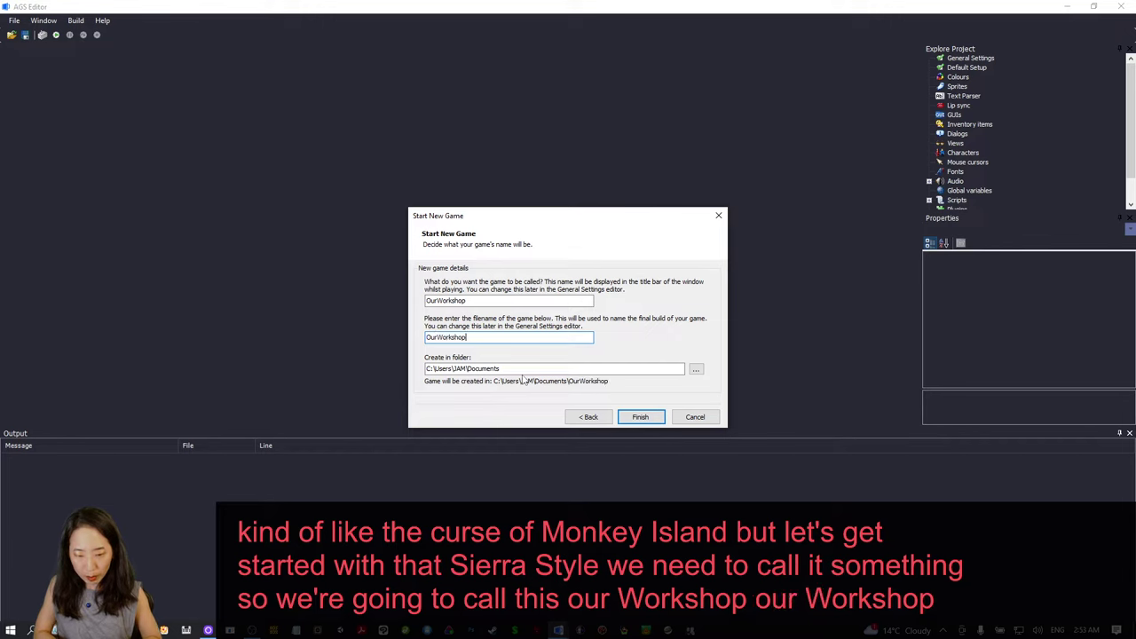
key(Return)
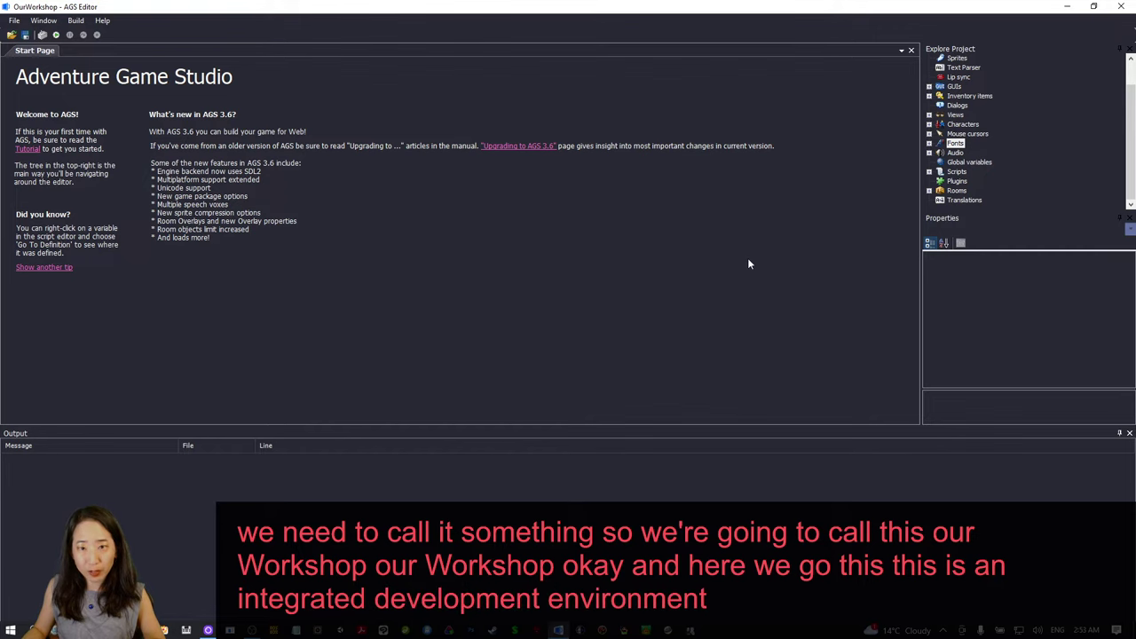
Resize the Explore Project panel, then test-run the OurWorkshop game
drag(1135, 160, 1132, 182)
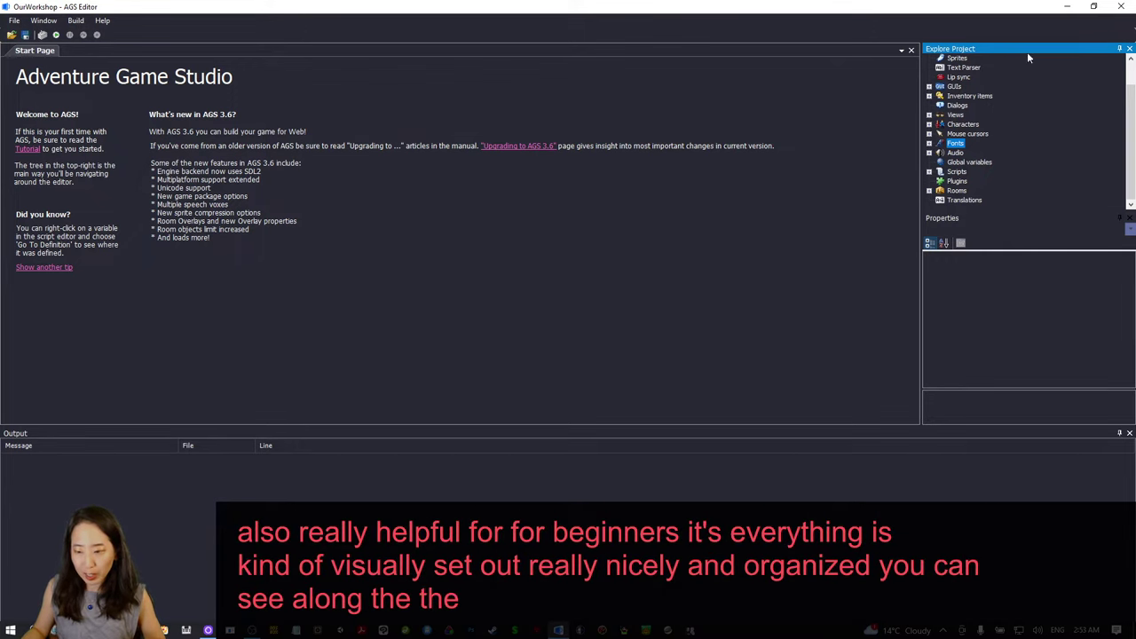
scroll(1132, 98, up, 1)
drag(1132, 100, 1131, 137)
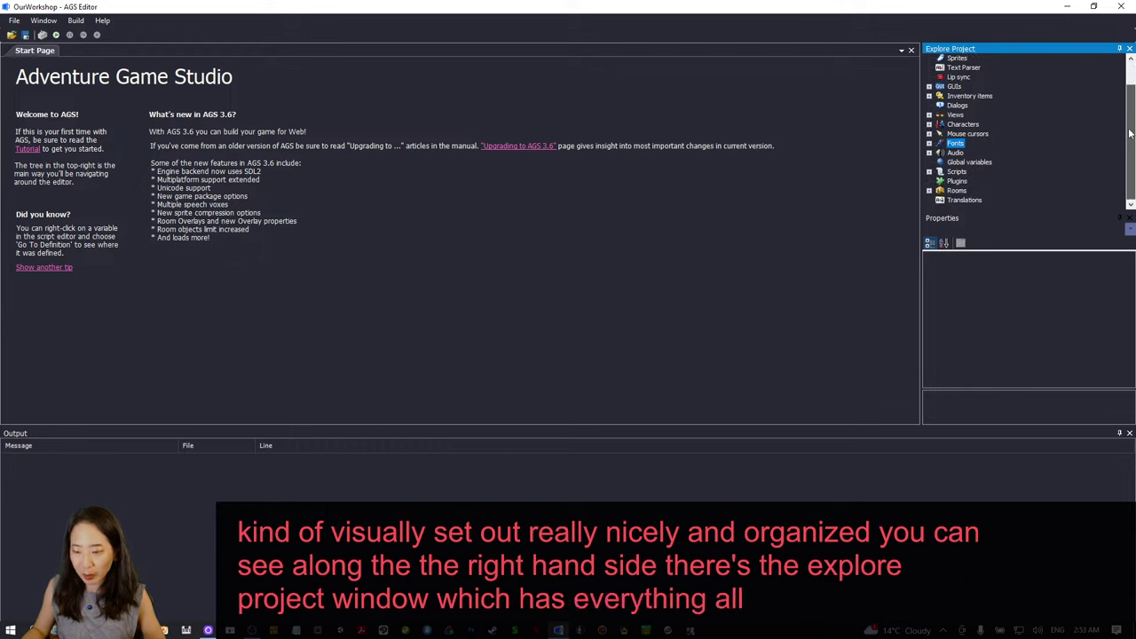
drag(1124, 95, 1131, 129)
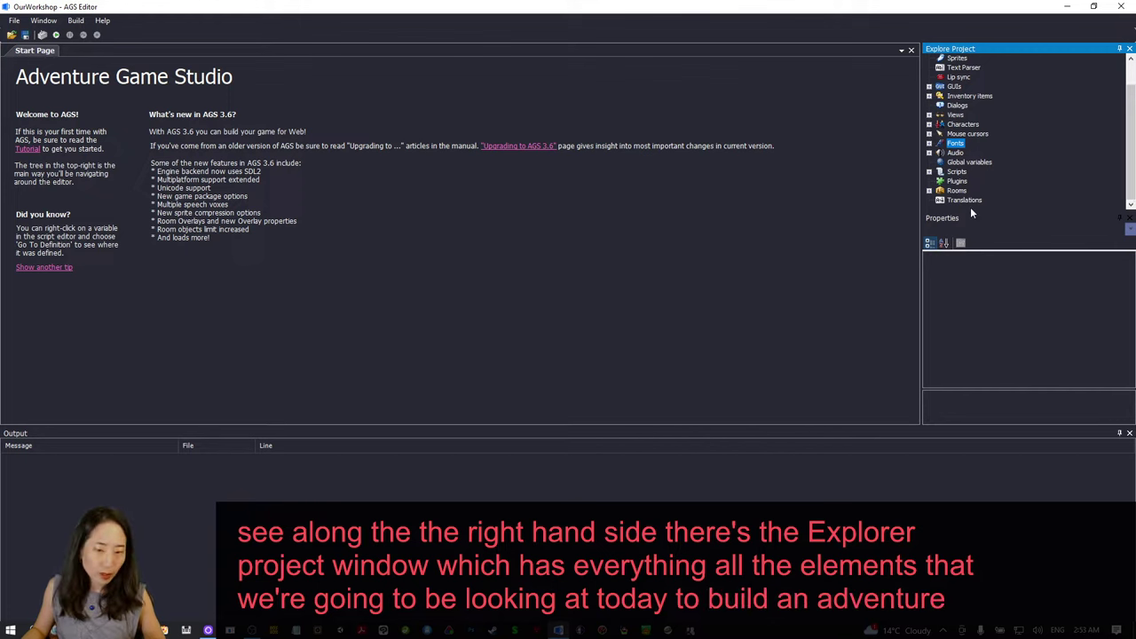
click(57, 35)
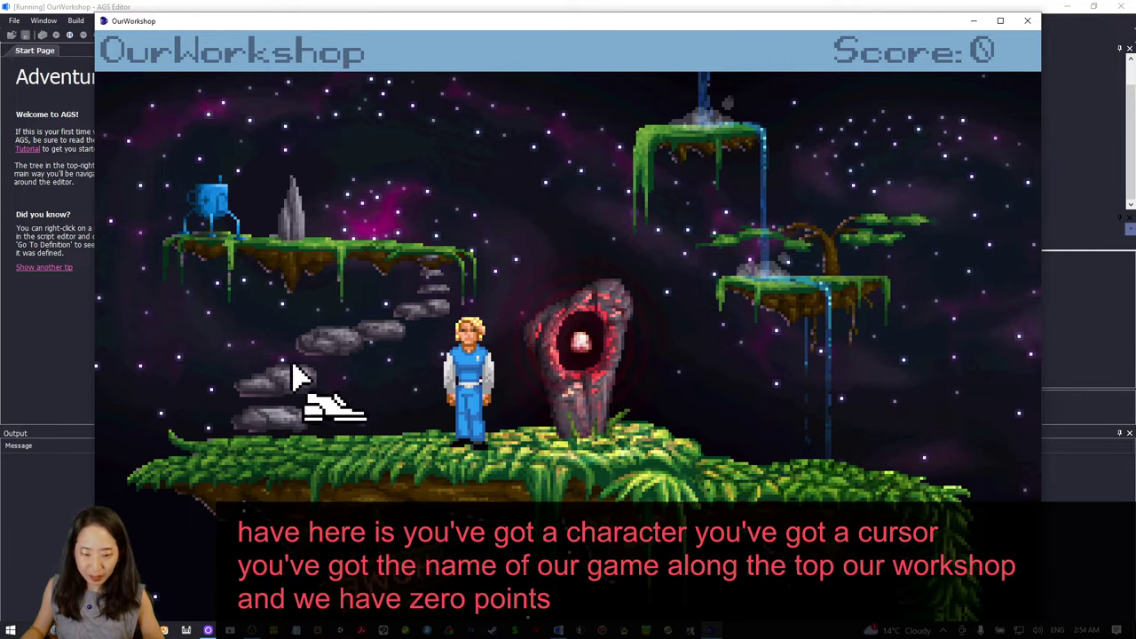
Walk the character across the grass toward the rock portal
click(301, 450)
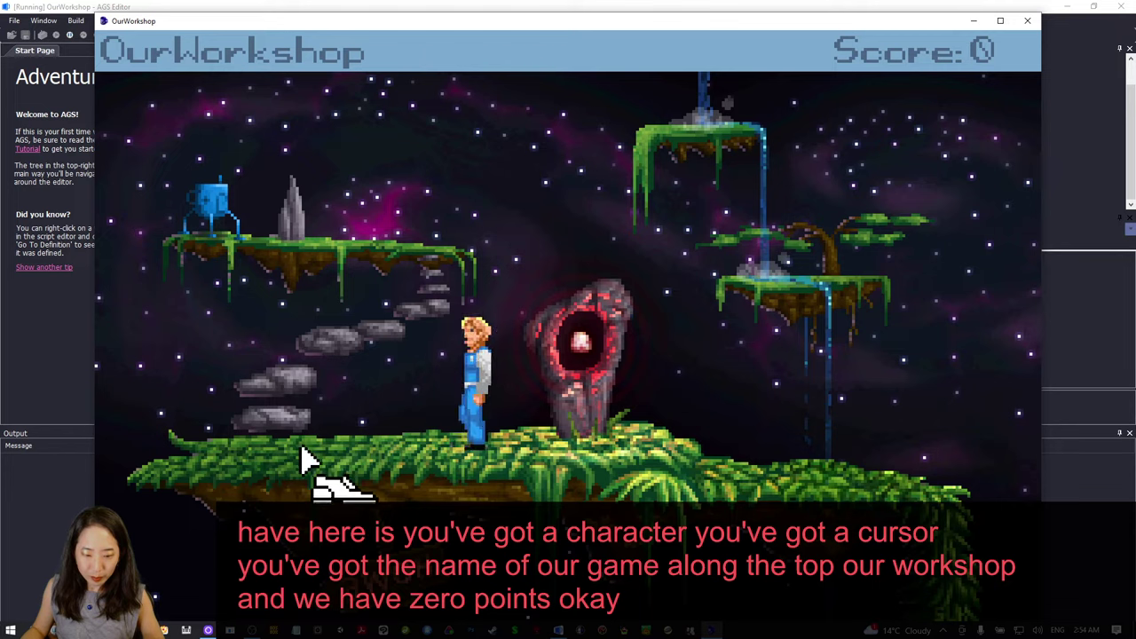
click(675, 444)
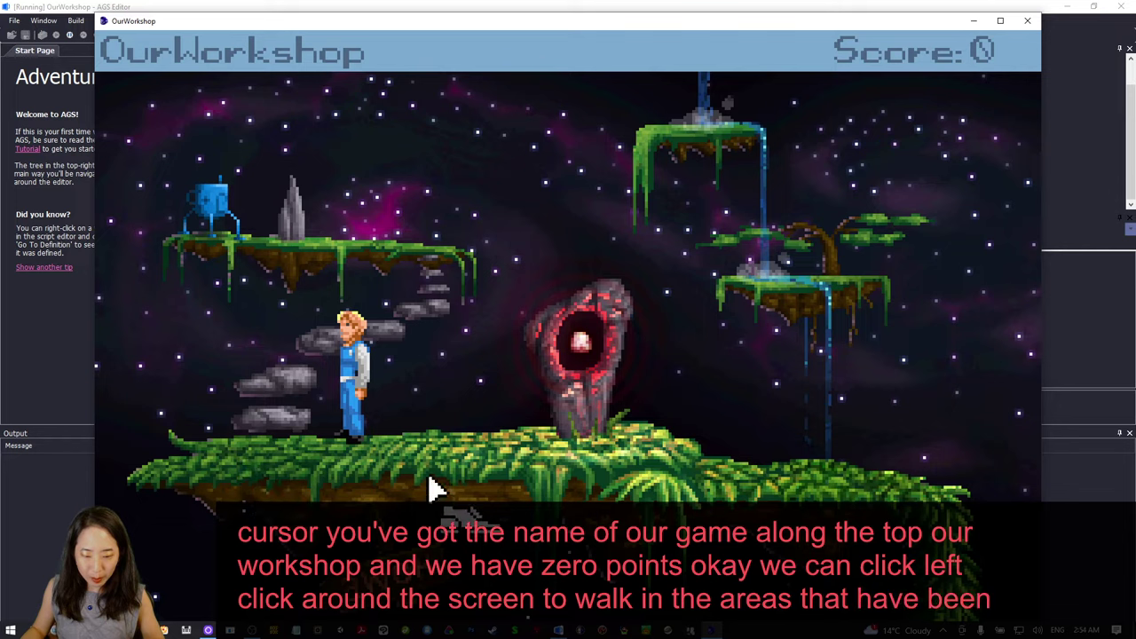
click(599, 495)
Look at, interact with and talk to Roger, then open the save-game dialog from the top icon bar
right_click(471, 418)
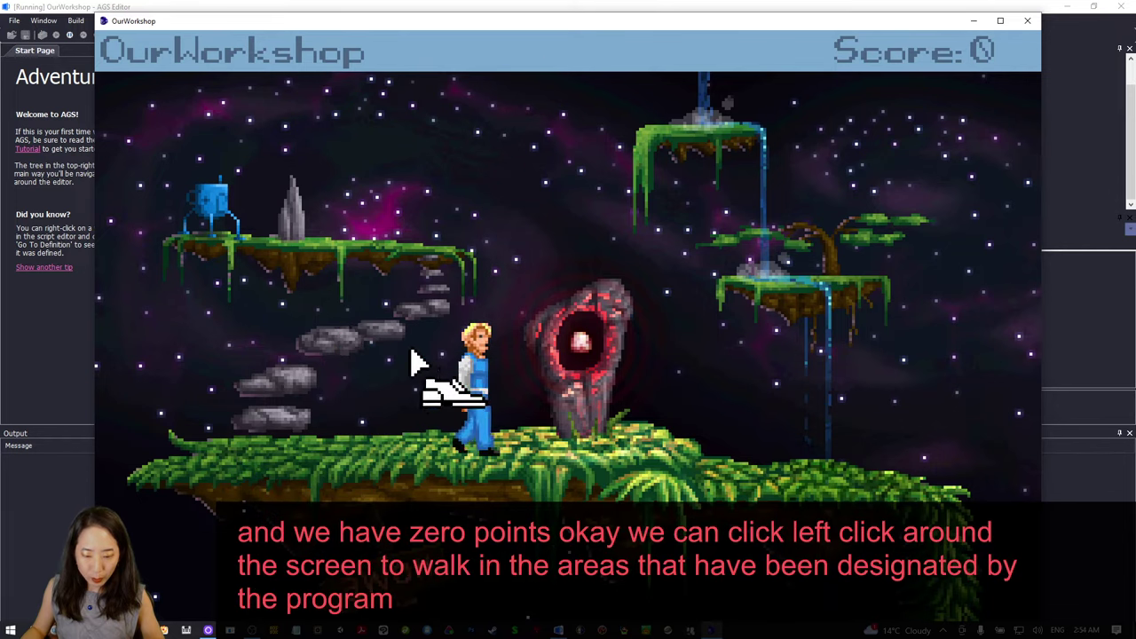
click(587, 383)
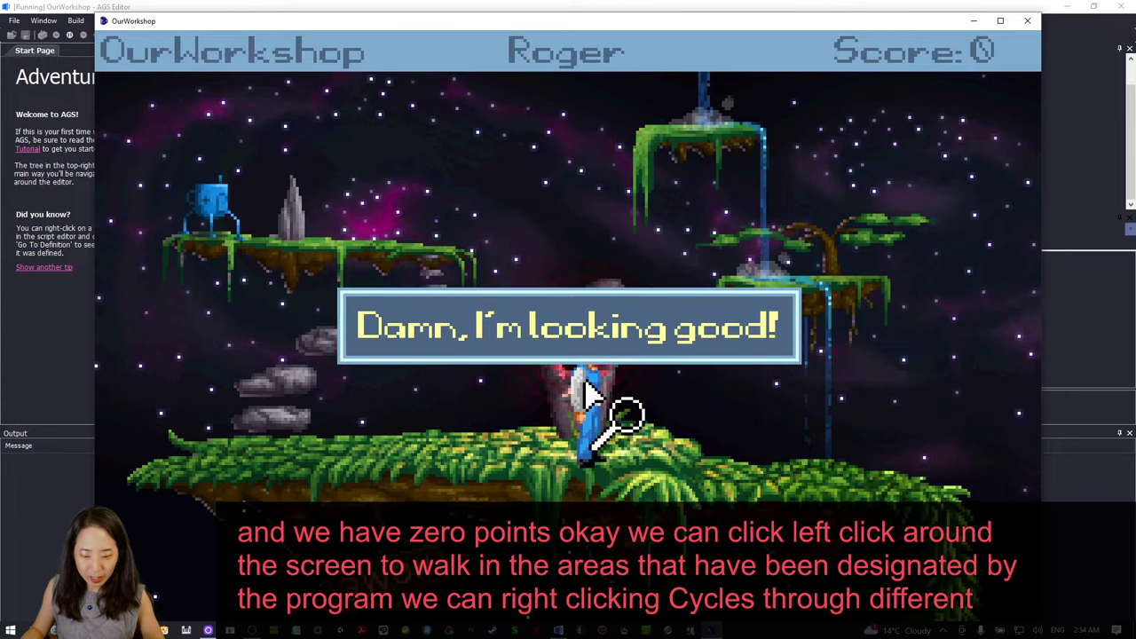
right_click(585, 388)
click(586, 388)
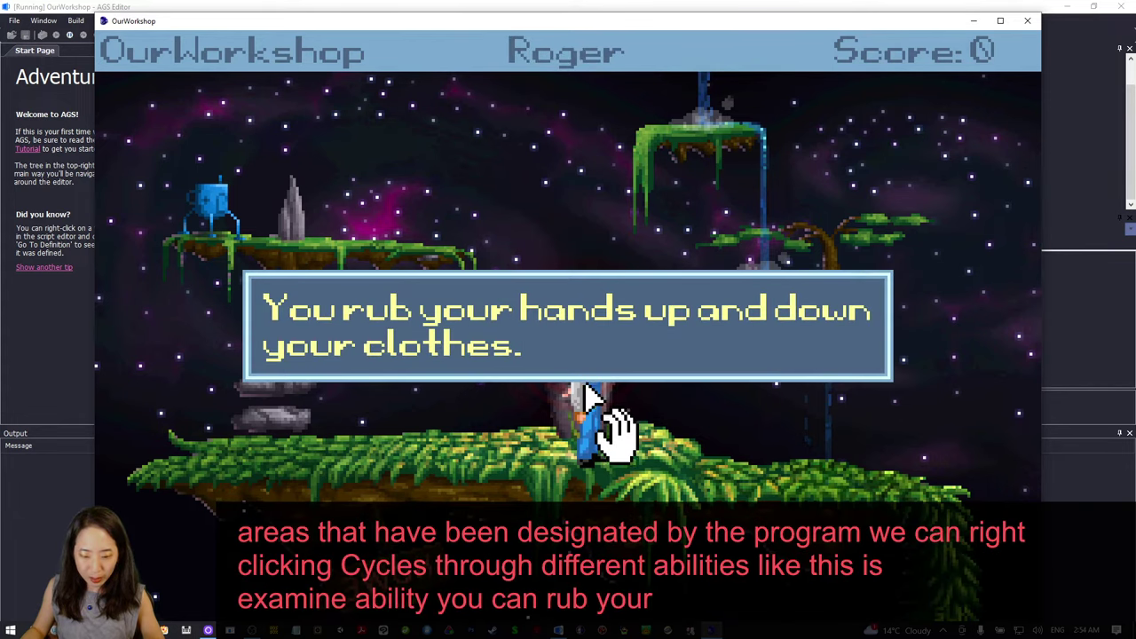
right_click(588, 390)
click(586, 391)
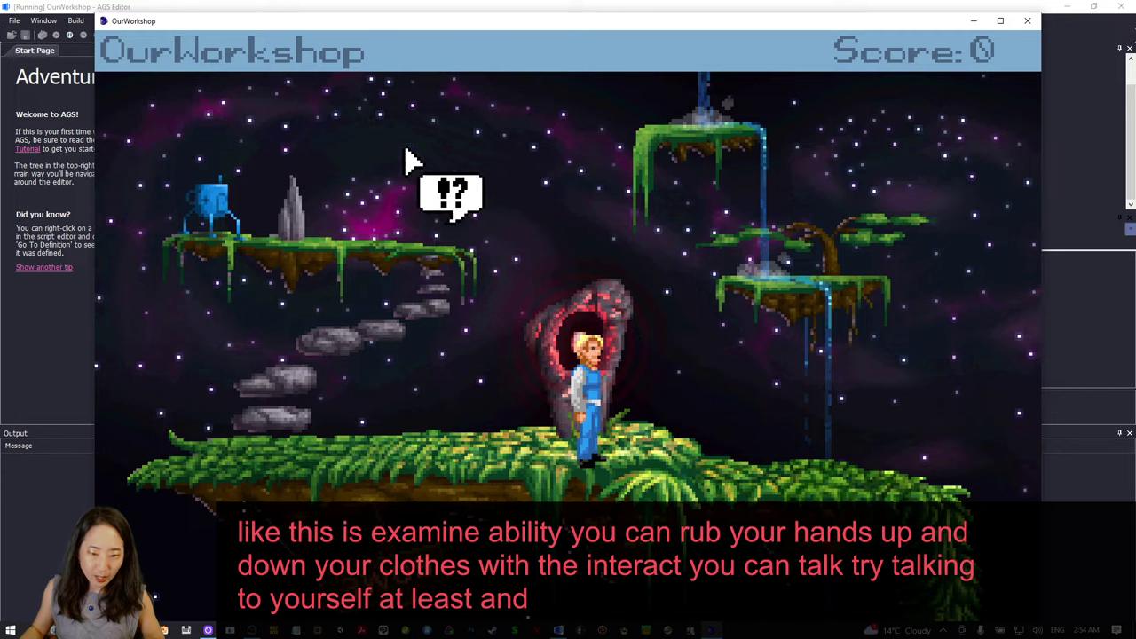
mouse_move(471, 36)
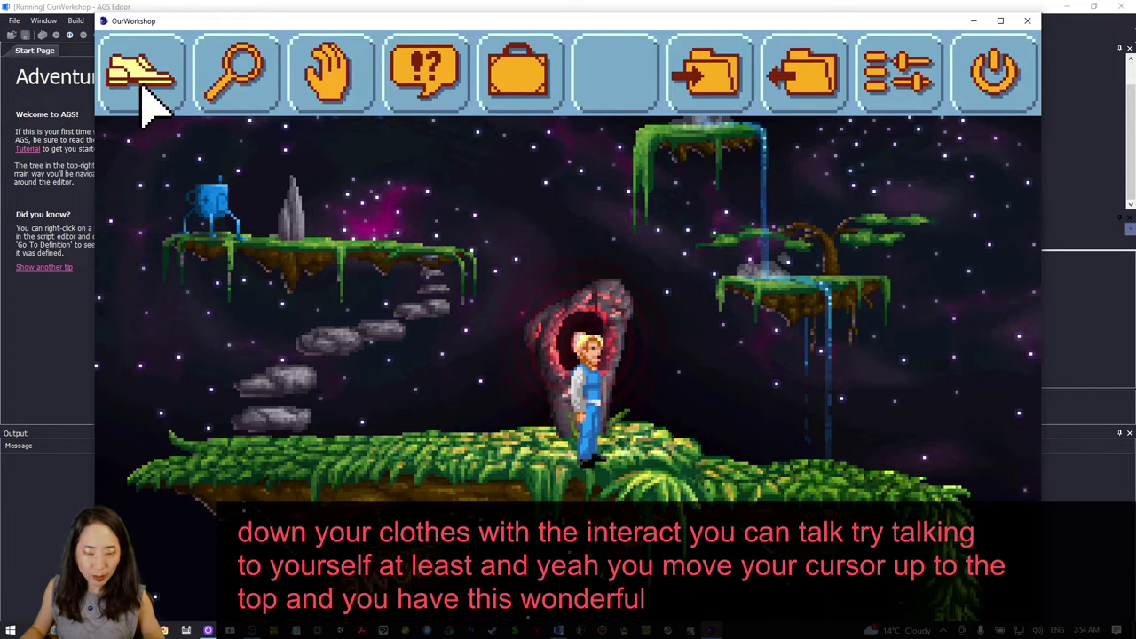
click(713, 72)
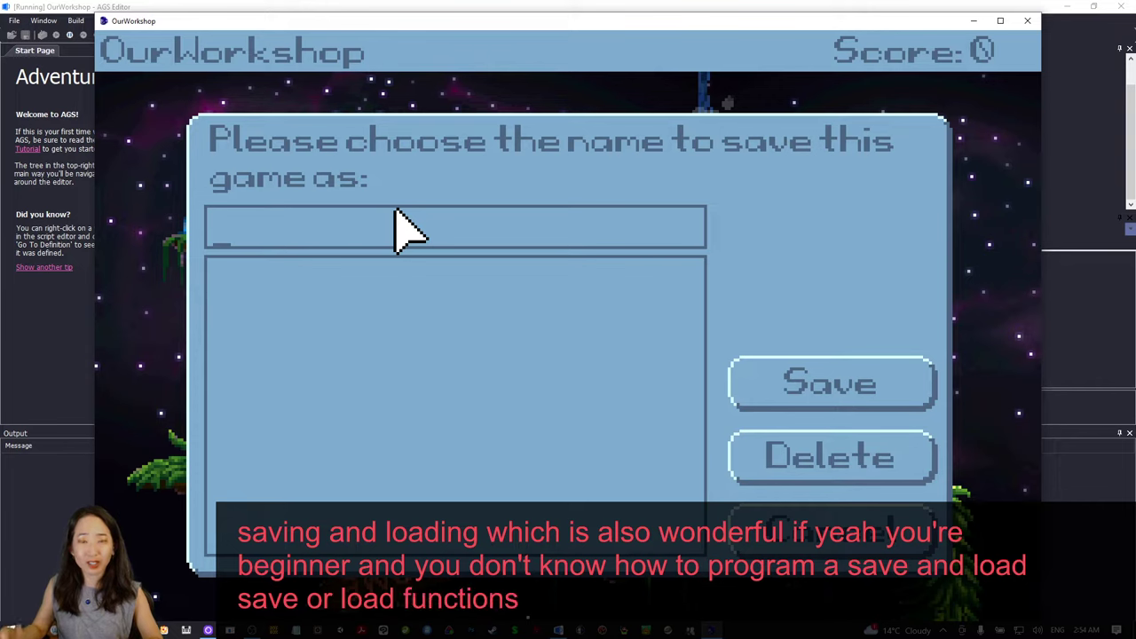
click(874, 546)
mouse_move(799, 71)
click(897, 84)
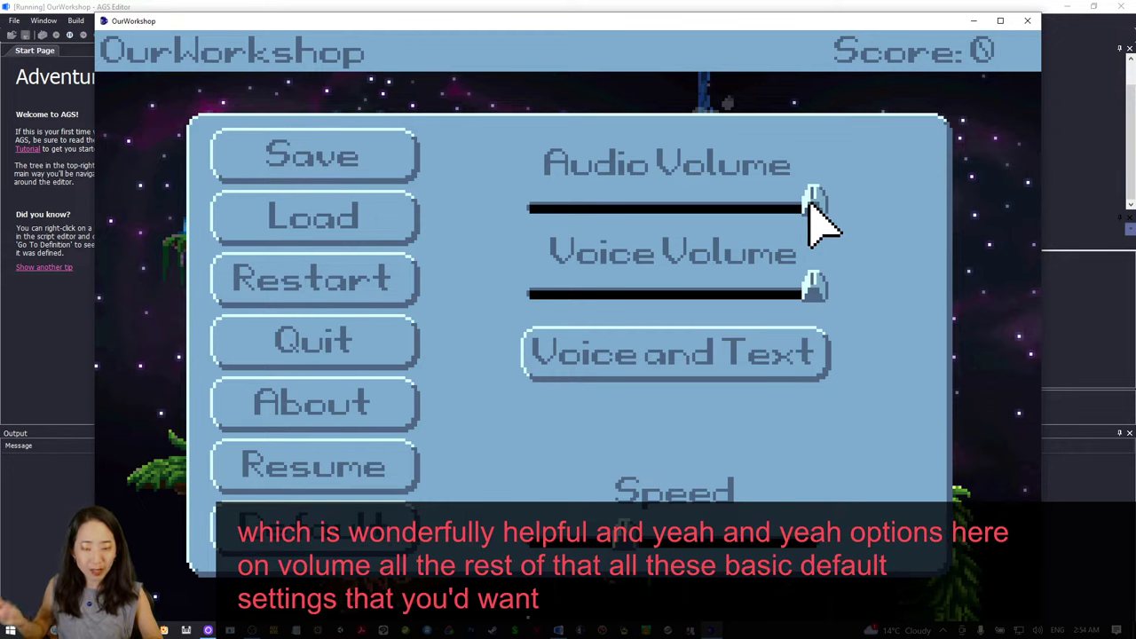
click(377, 479)
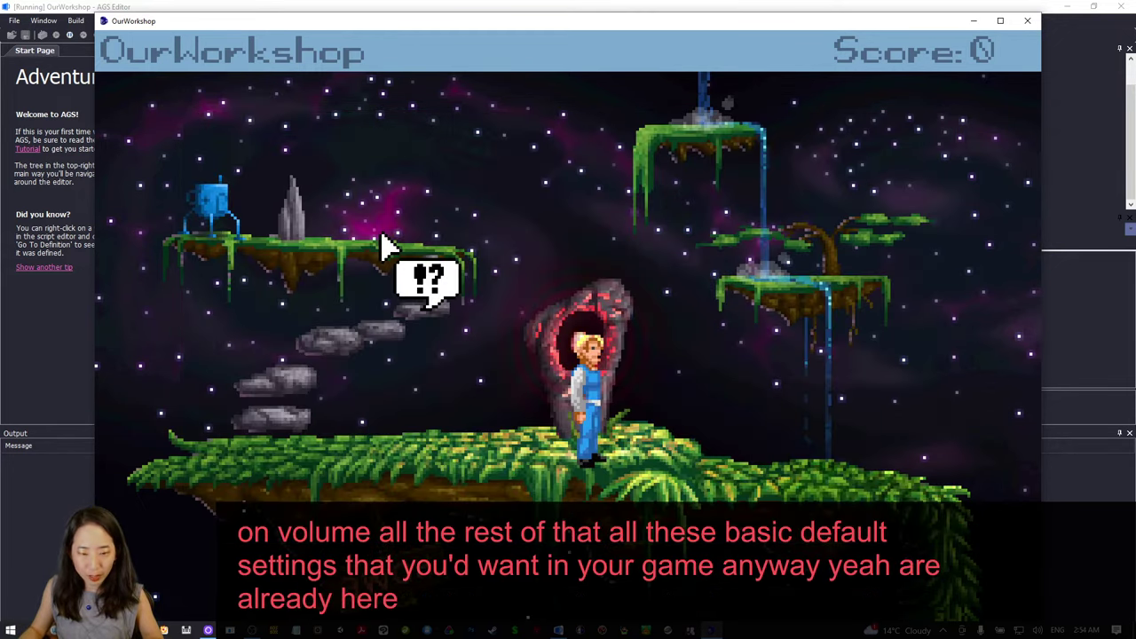
mouse_move(417, 76)
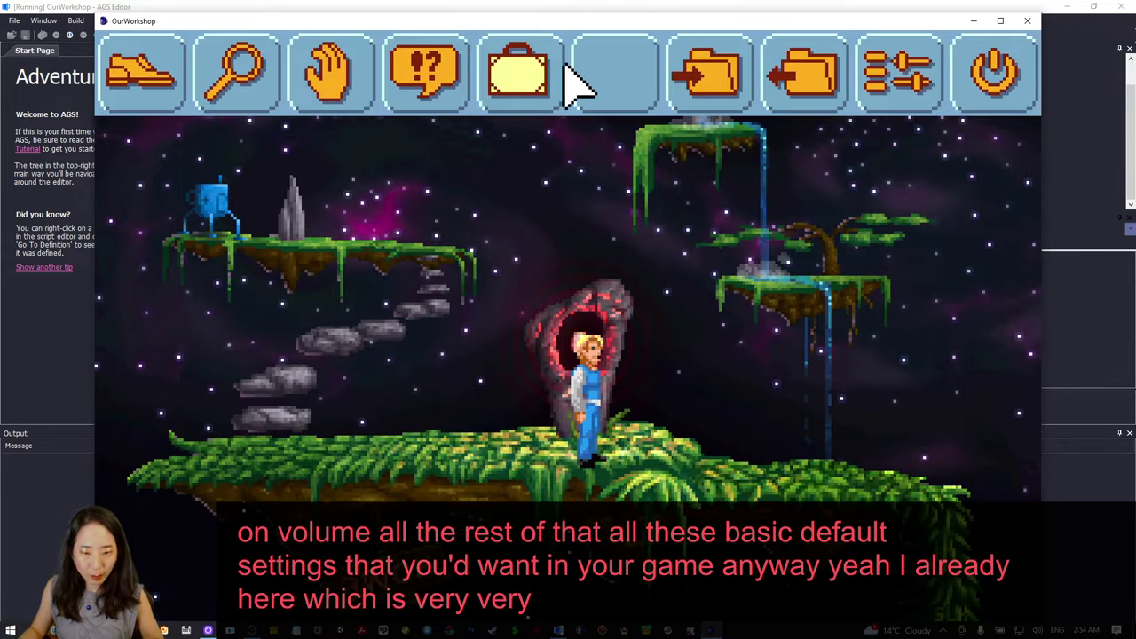
click(502, 69)
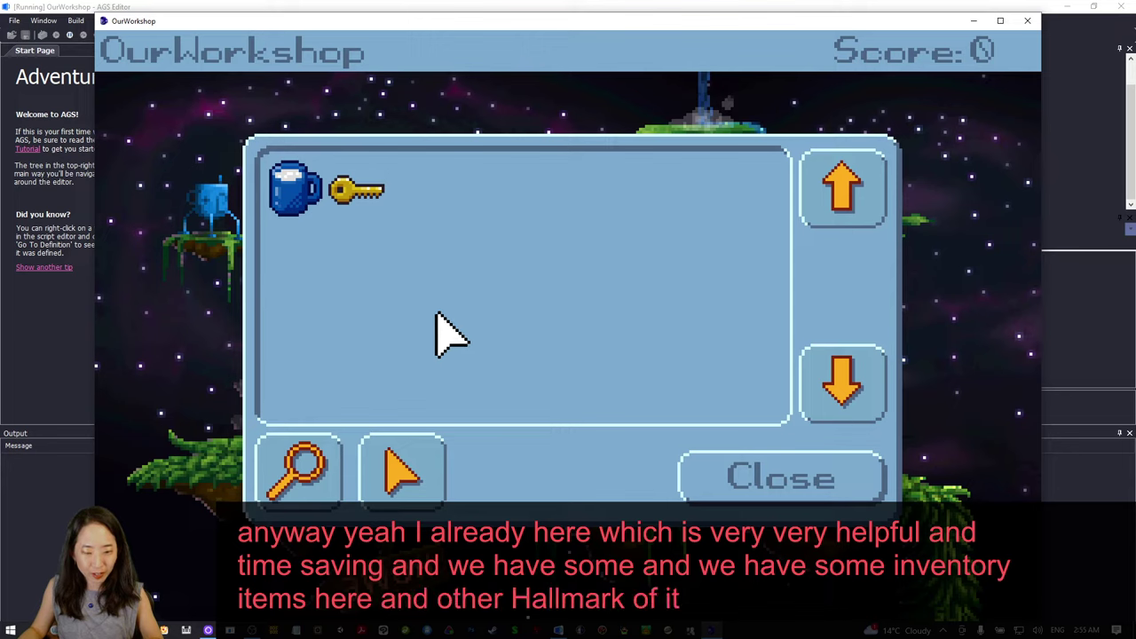
click(300, 470)
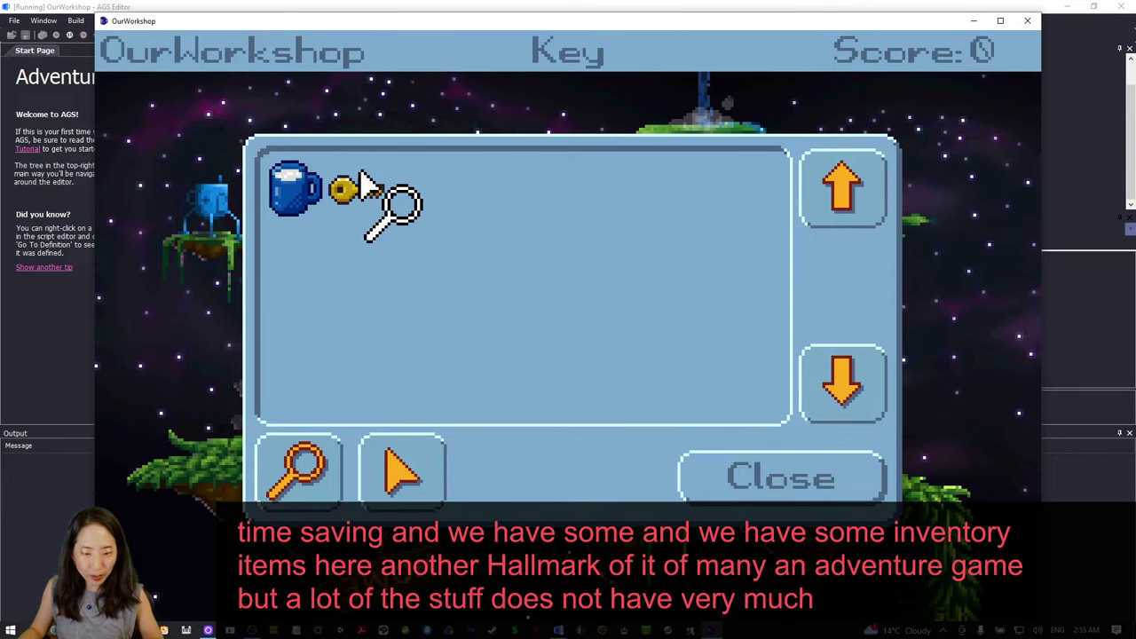
click(746, 489)
right_click(542, 400)
mouse_move(258, 62)
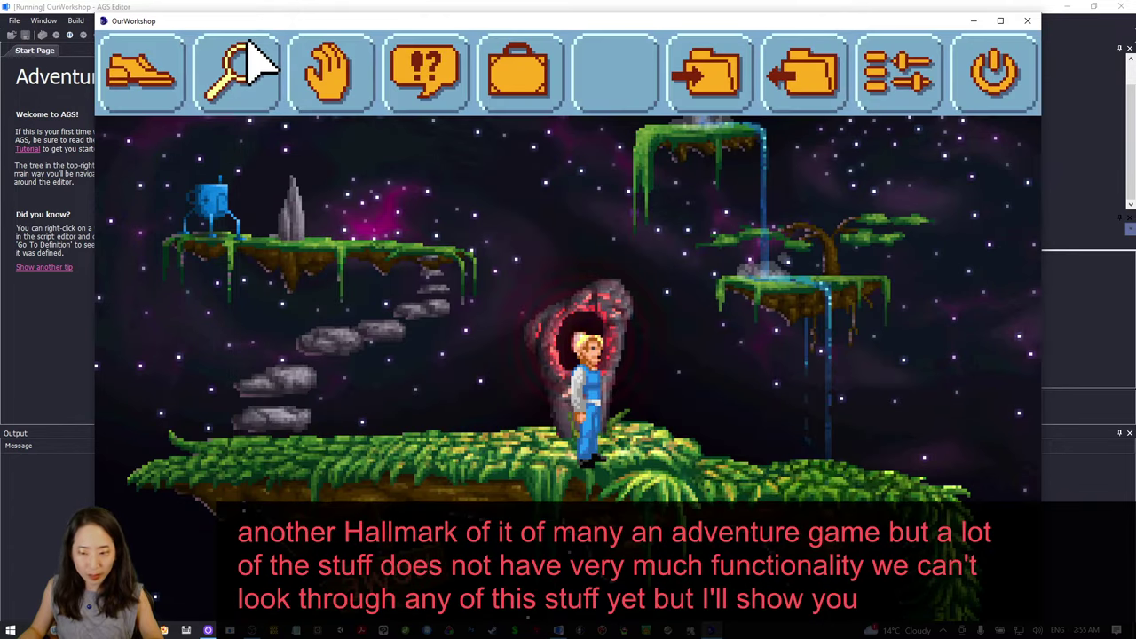
click(1028, 21)
Widen the project panels, then view and close the General Settings pane
scroll(1032, 129, up, 1)
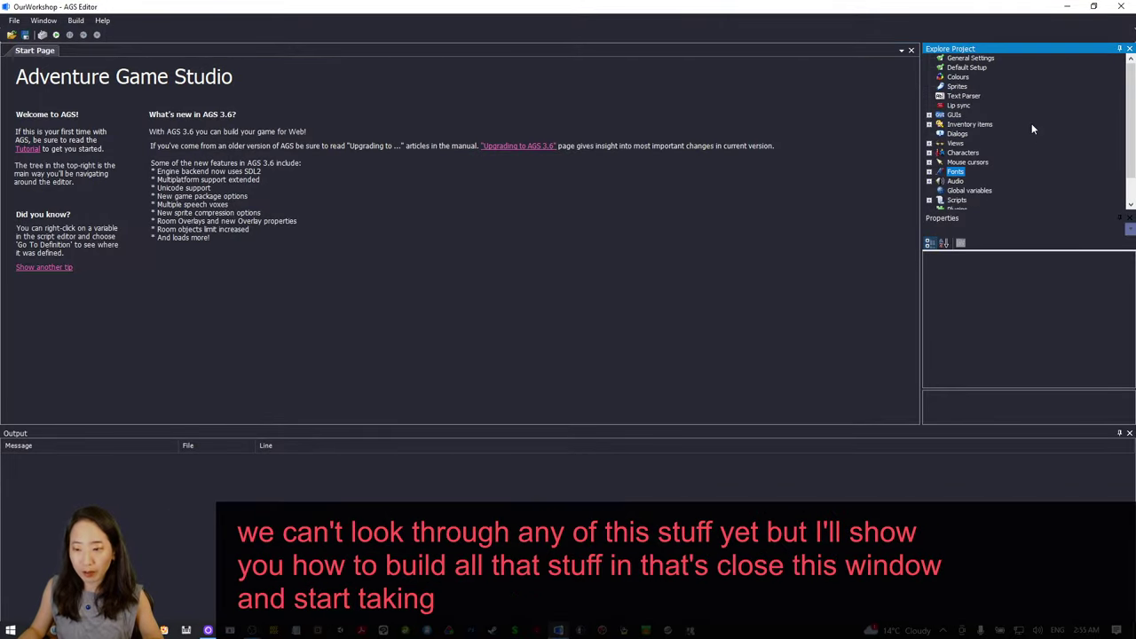
drag(921, 73, 905, 75)
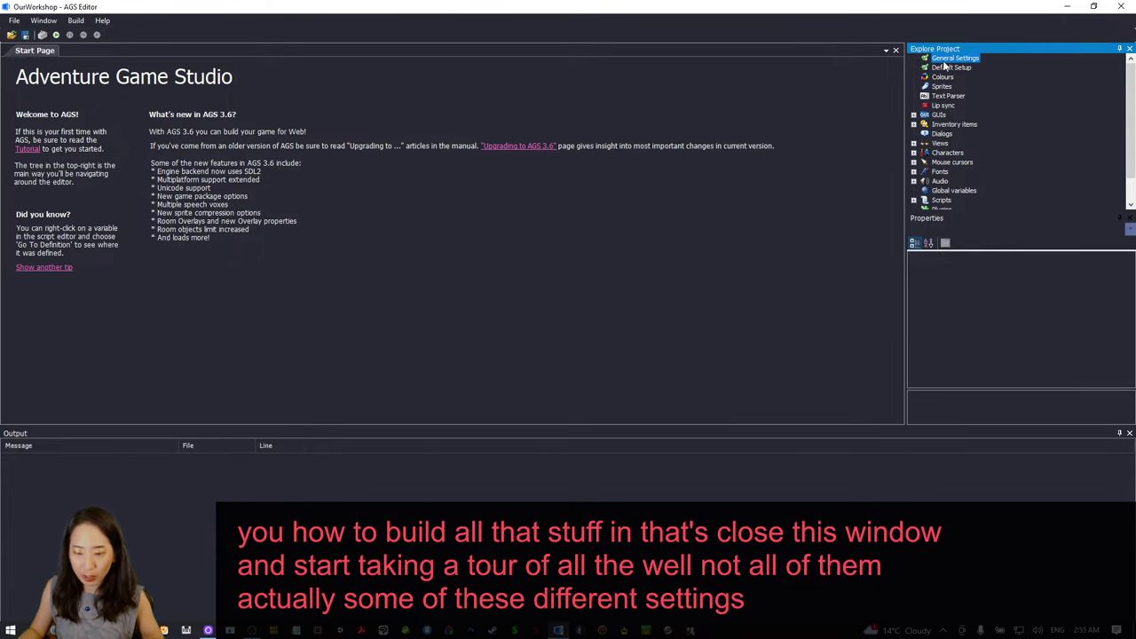
double_click(946, 60)
drag(899, 224, 891, 122)
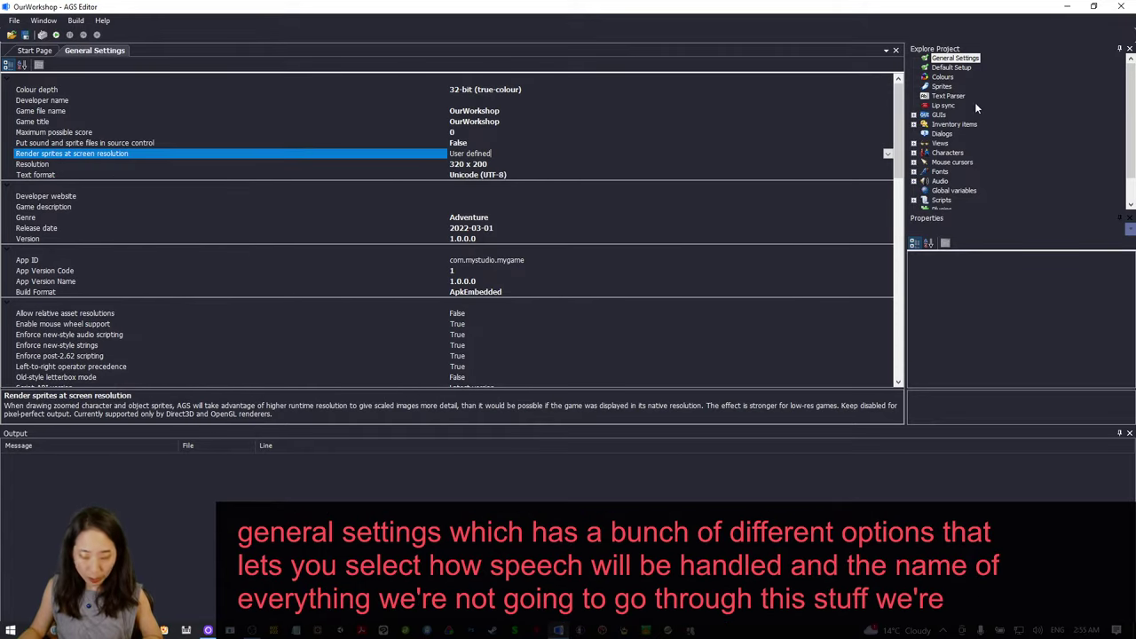
right_click(92, 53)
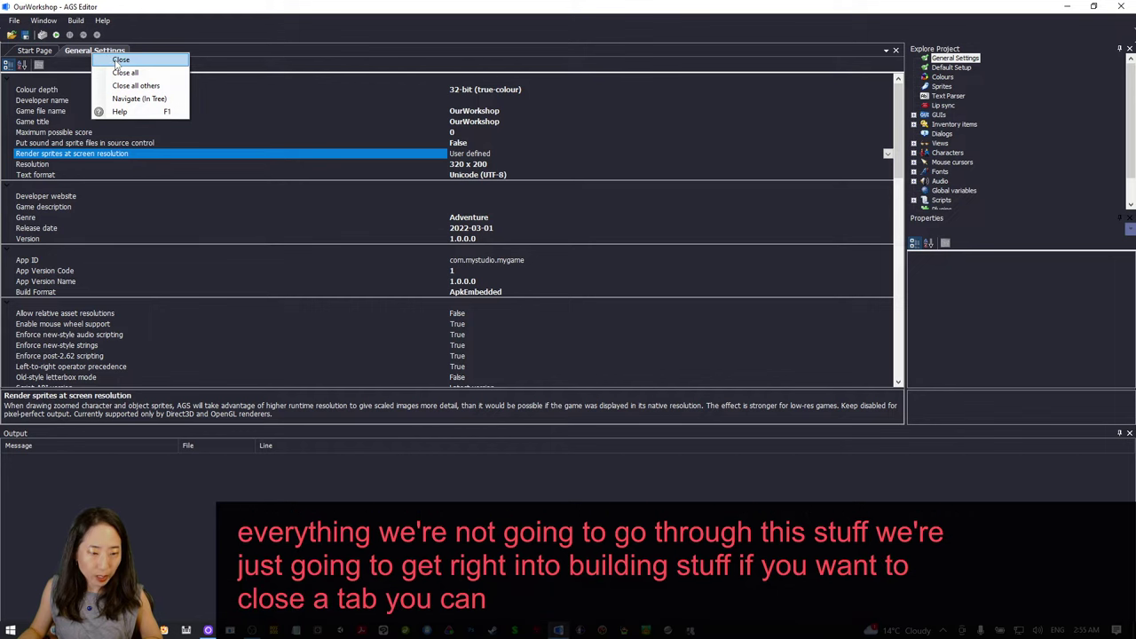
click(118, 60)
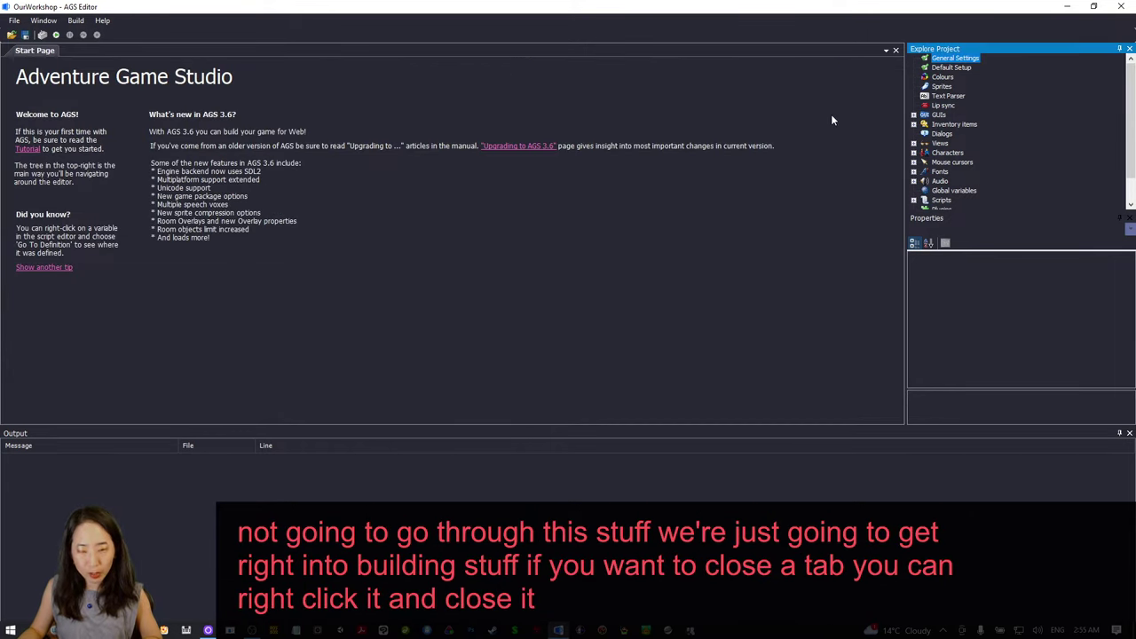
Show the Colours palette grid and inspect palette entry 1 (0, 0, 168)
double_click(939, 79)
click(16, 67)
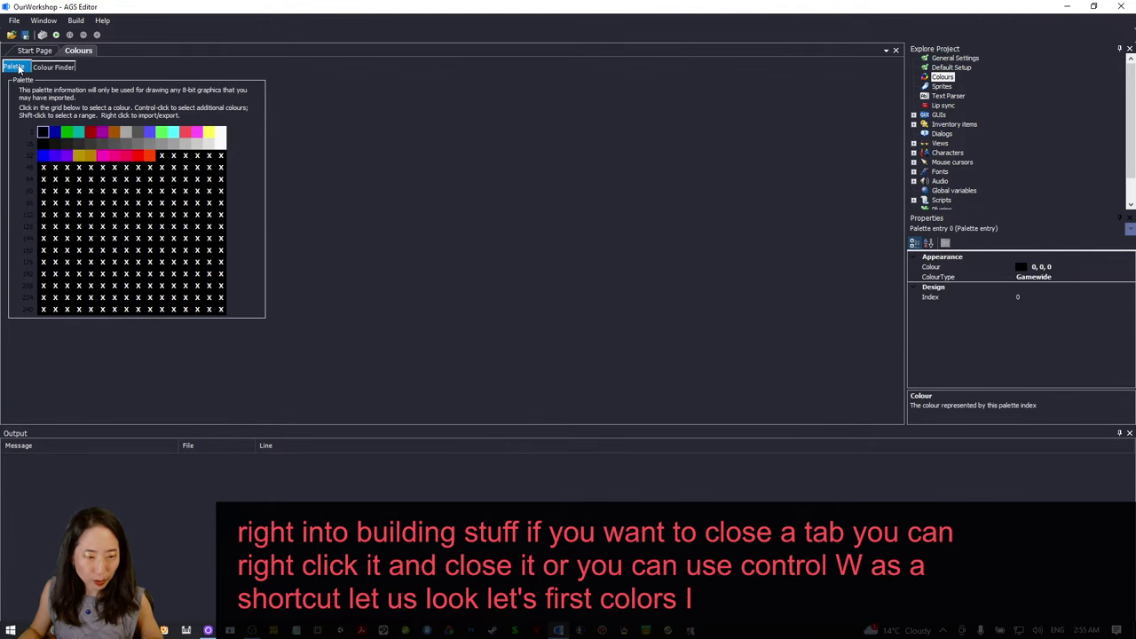
click(54, 134)
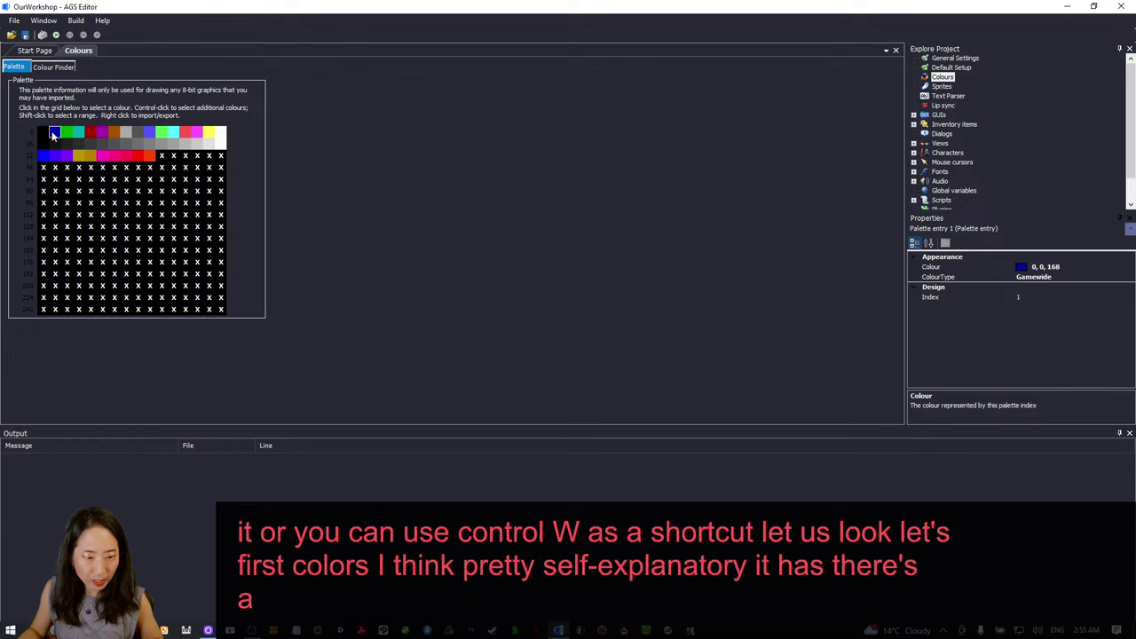